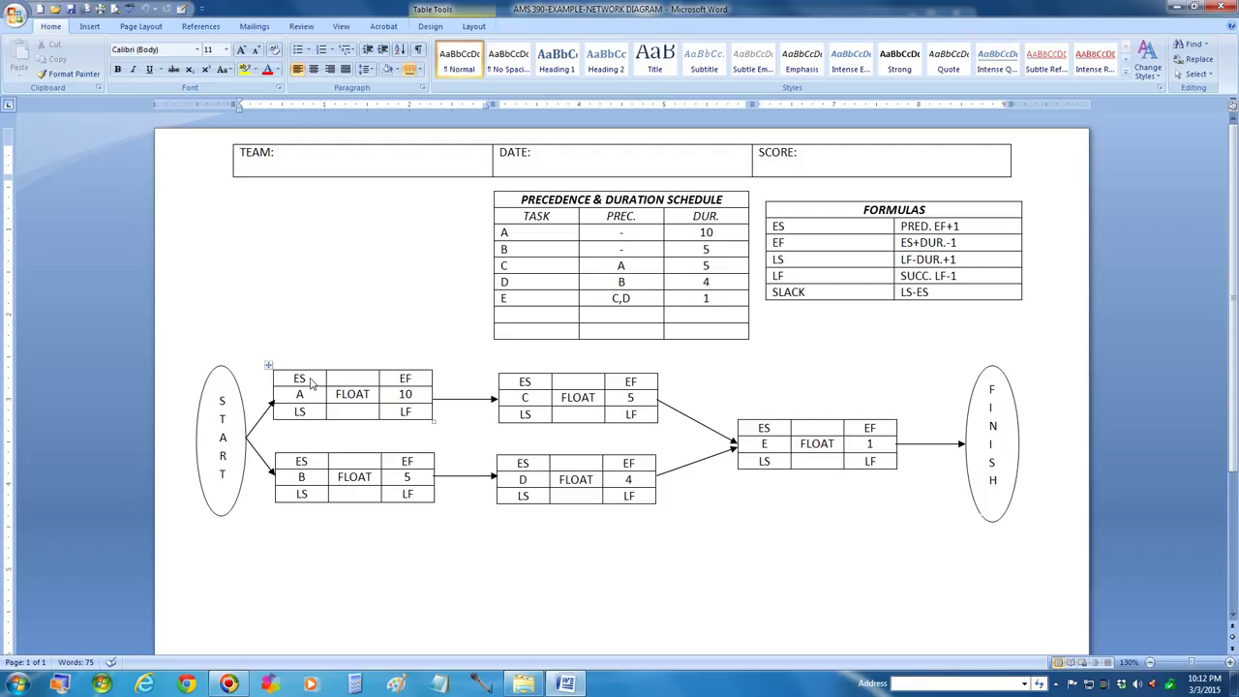
- Enter an early start of 1 for both task A and task B
{"action": "double_click", "coordinate": [304, 379]}
{"action": "type", "text": "1"}
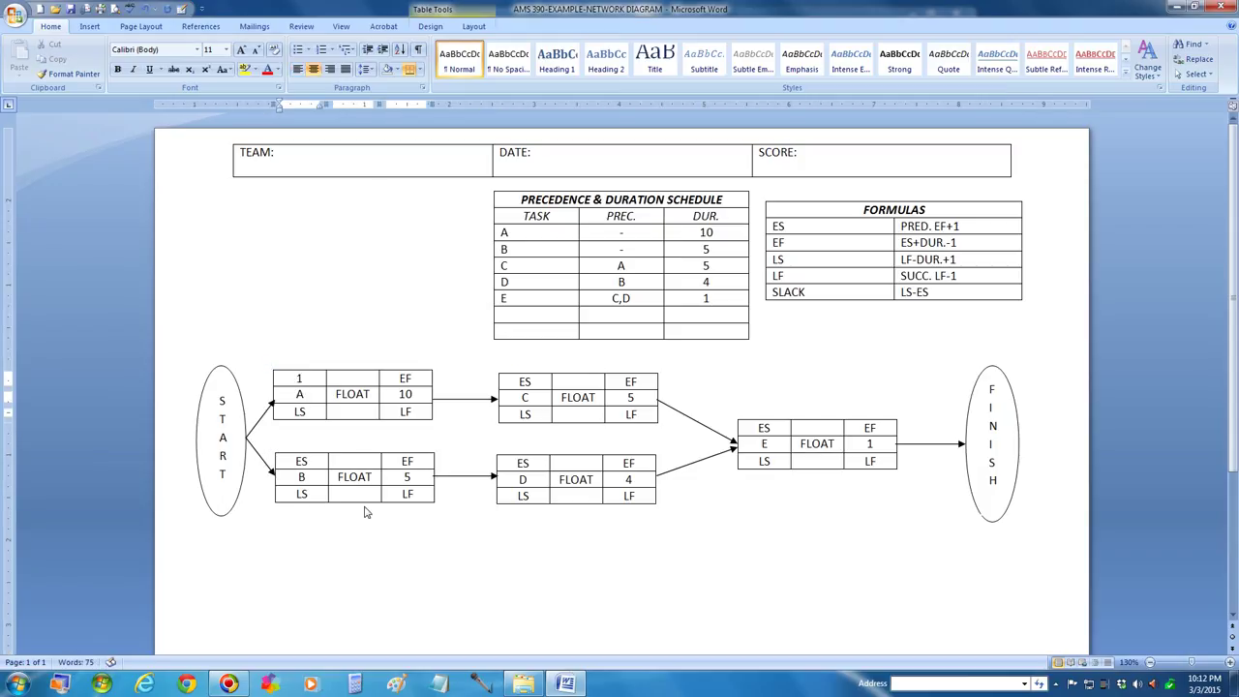
{"action": "double_click", "coordinate": [301, 462]}
{"action": "type", "text": "1"}
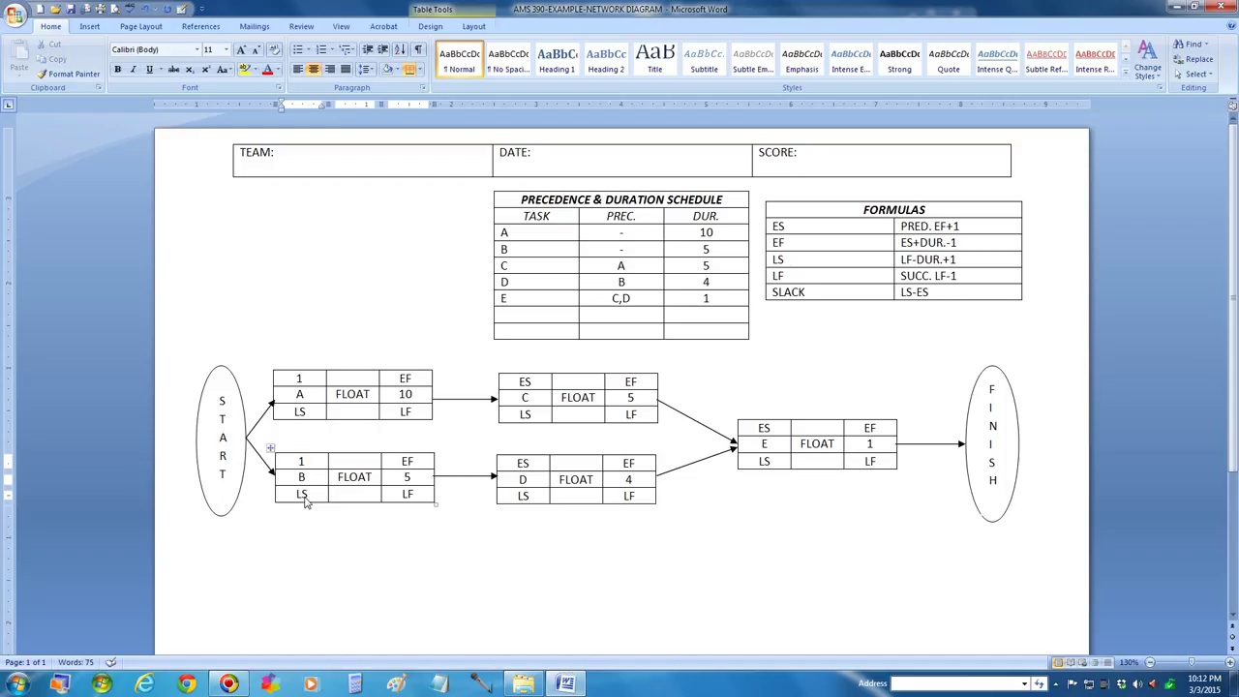
- Enter early finish 10 for task A and 5 for task B
{"action": "double_click", "coordinate": [398, 379]}
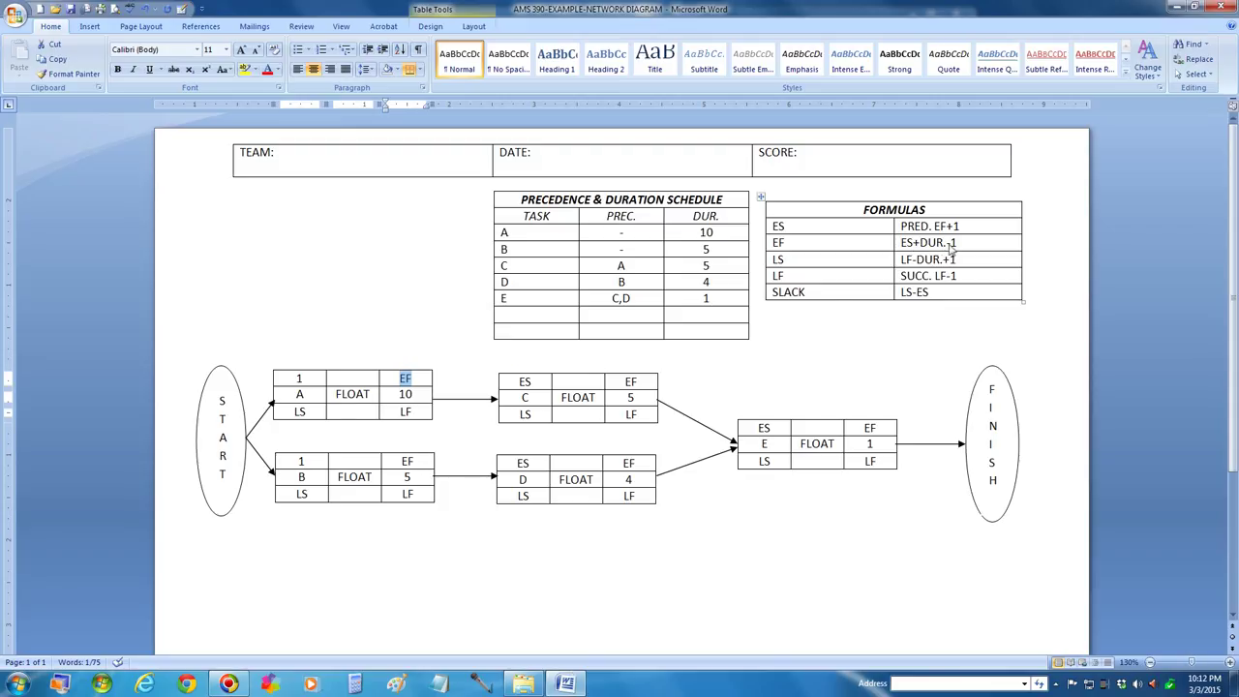
{"action": "double_click", "coordinate": [313, 398]}
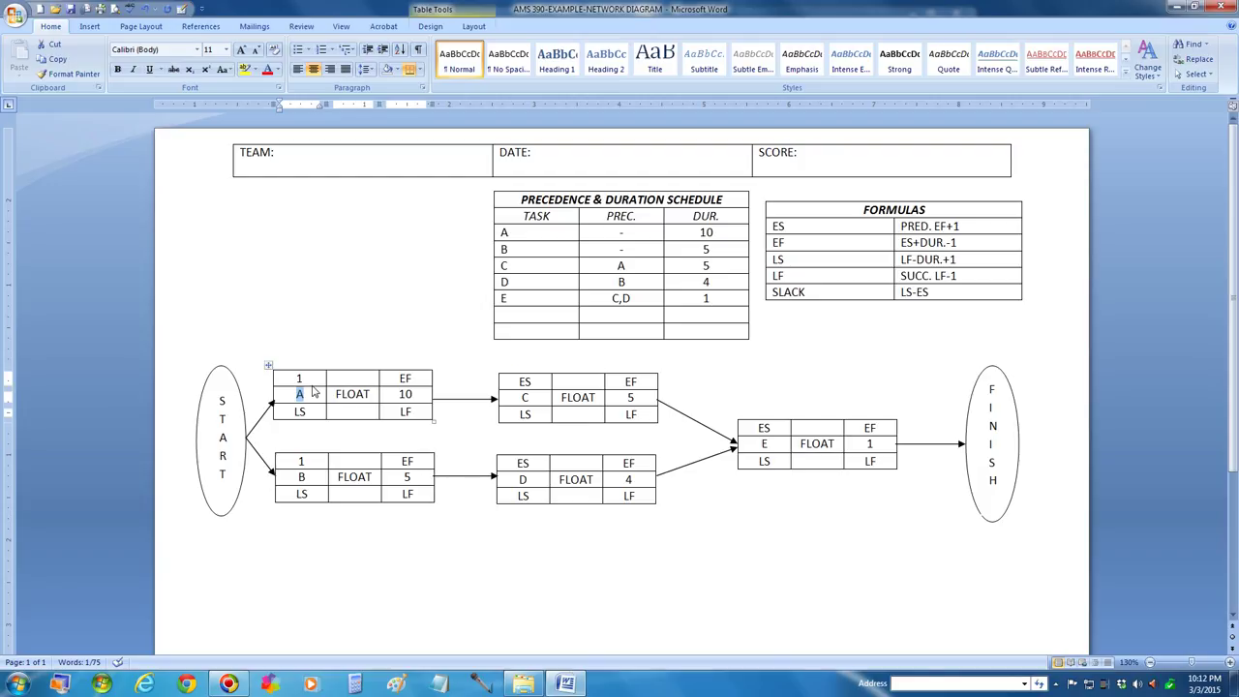
{"action": "double_click", "coordinate": [407, 380]}
{"action": "type", "text": "10"}
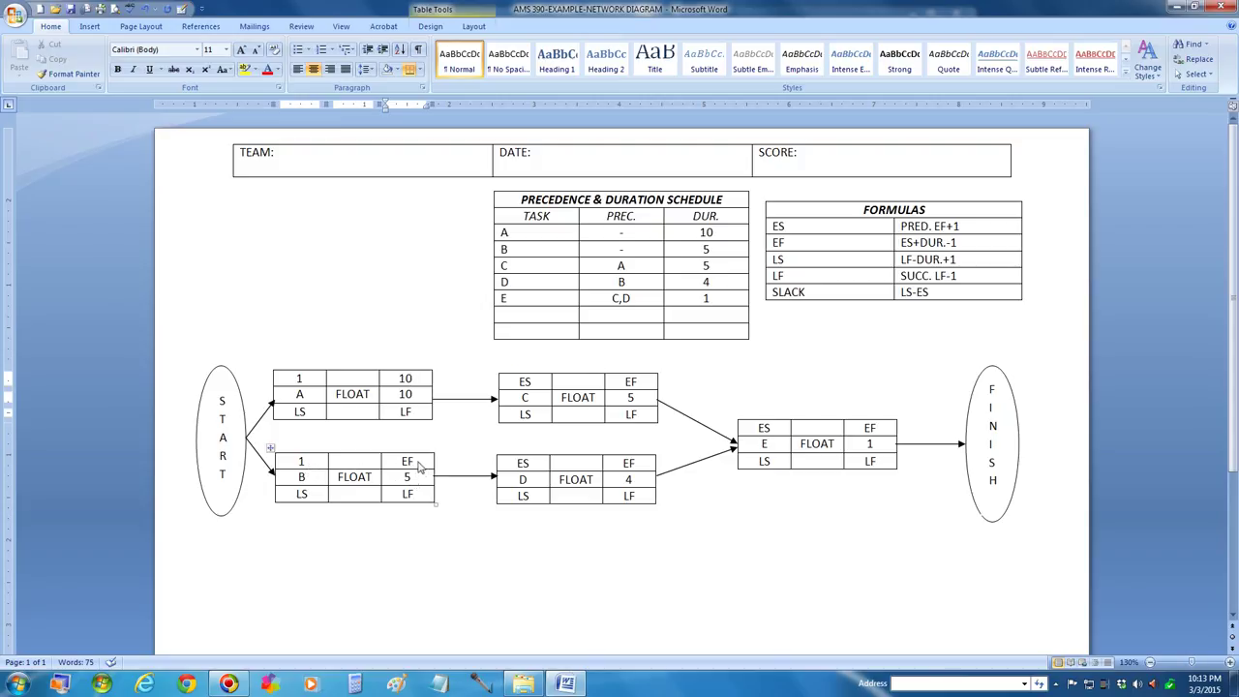
{"action": "double_click", "coordinate": [418, 465]}
{"action": "type", "text": "5"}
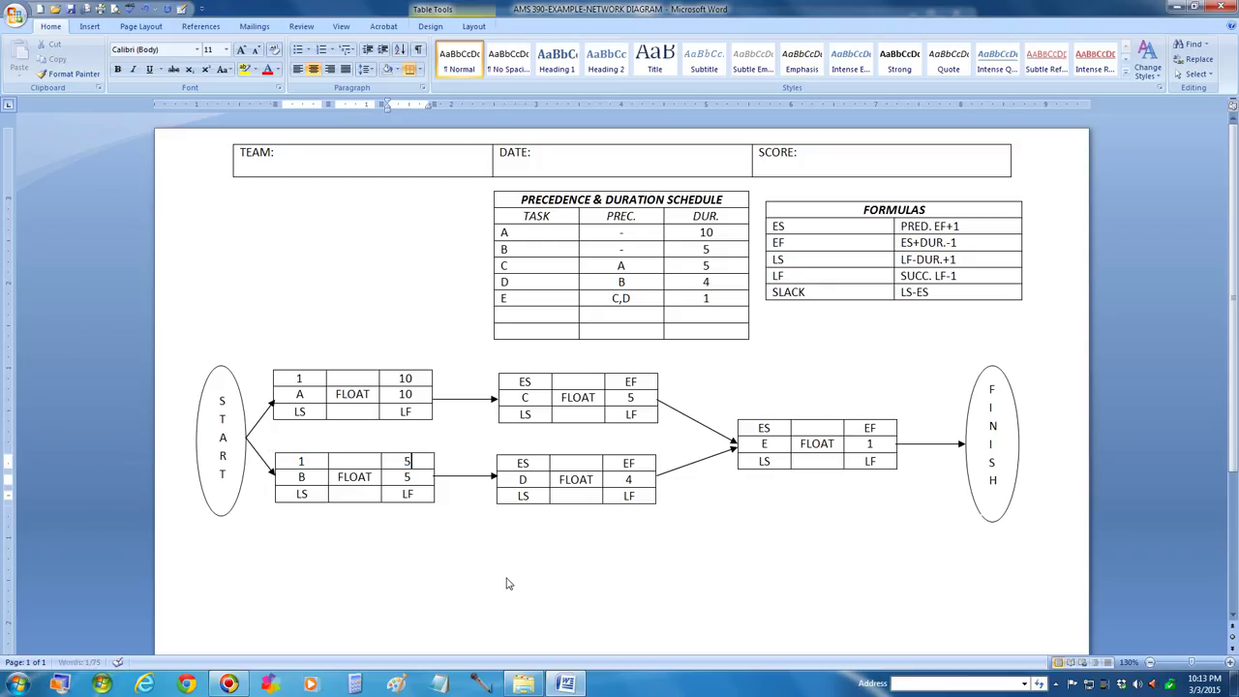
{"action": "left_click", "coordinate": [515, 577]}
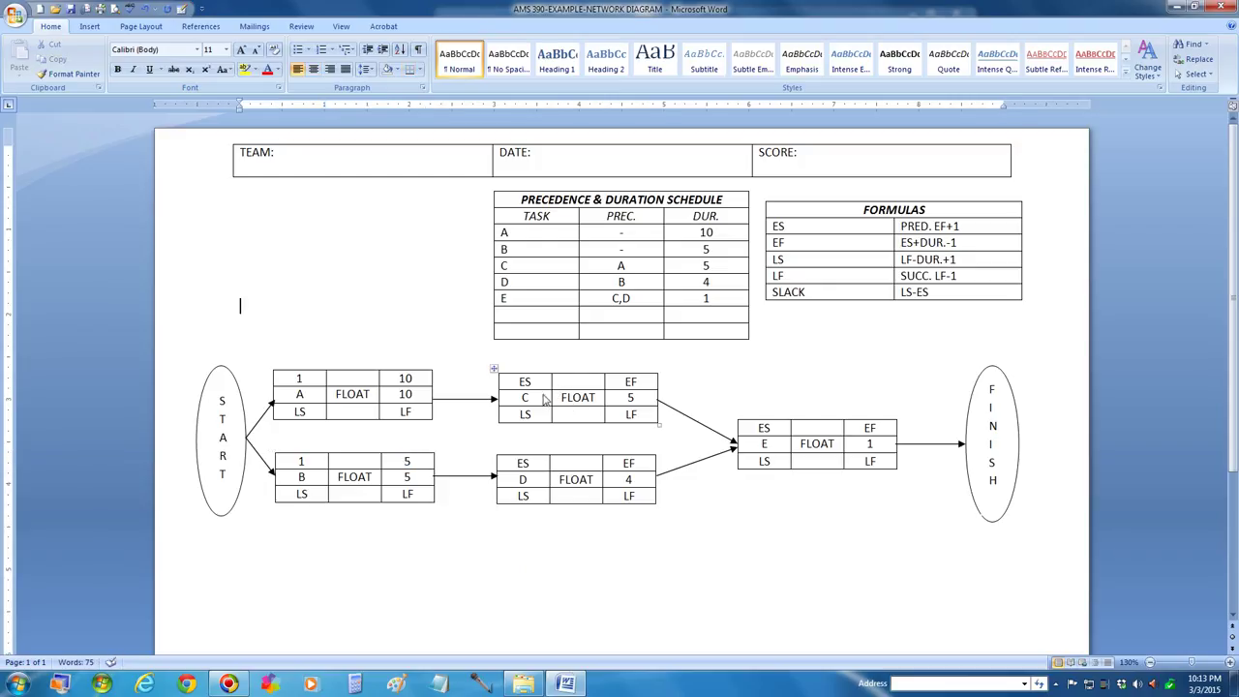
- Give task C early start 11 and early finish 15, following A's finish of 10
{"action": "double_click", "coordinate": [538, 398]}
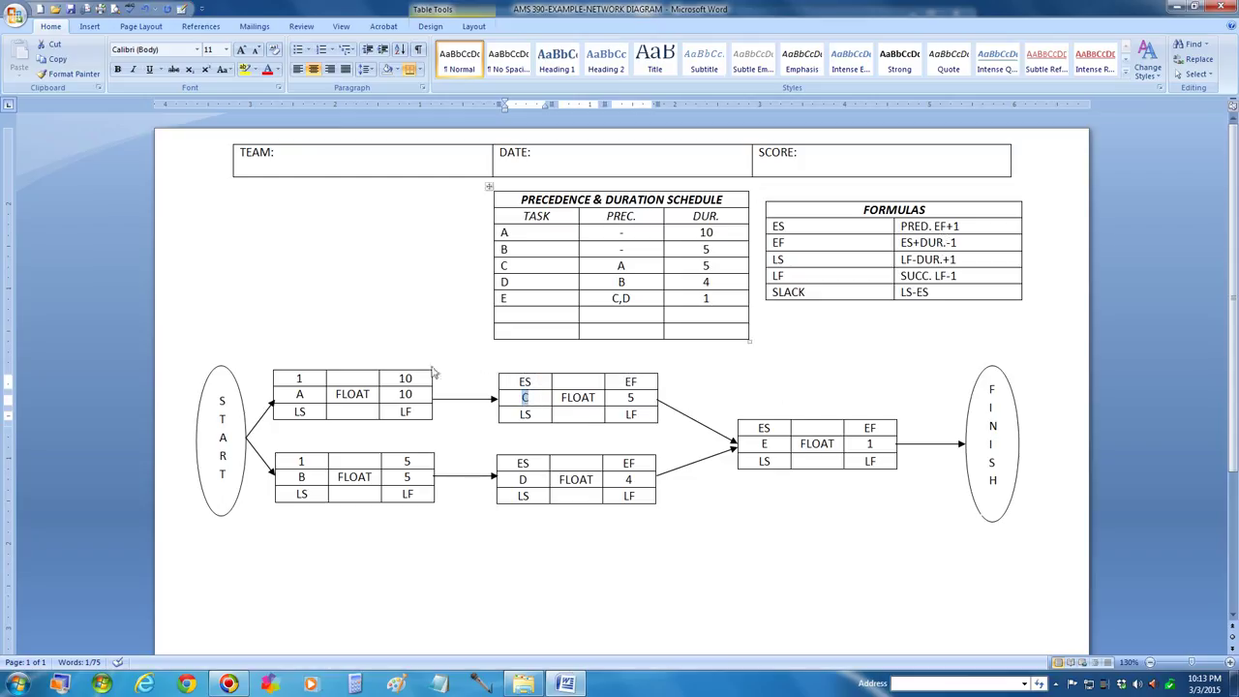
{"action": "left_click_drag", "start_coordinate": [418, 383], "coordinate": [397, 379]}
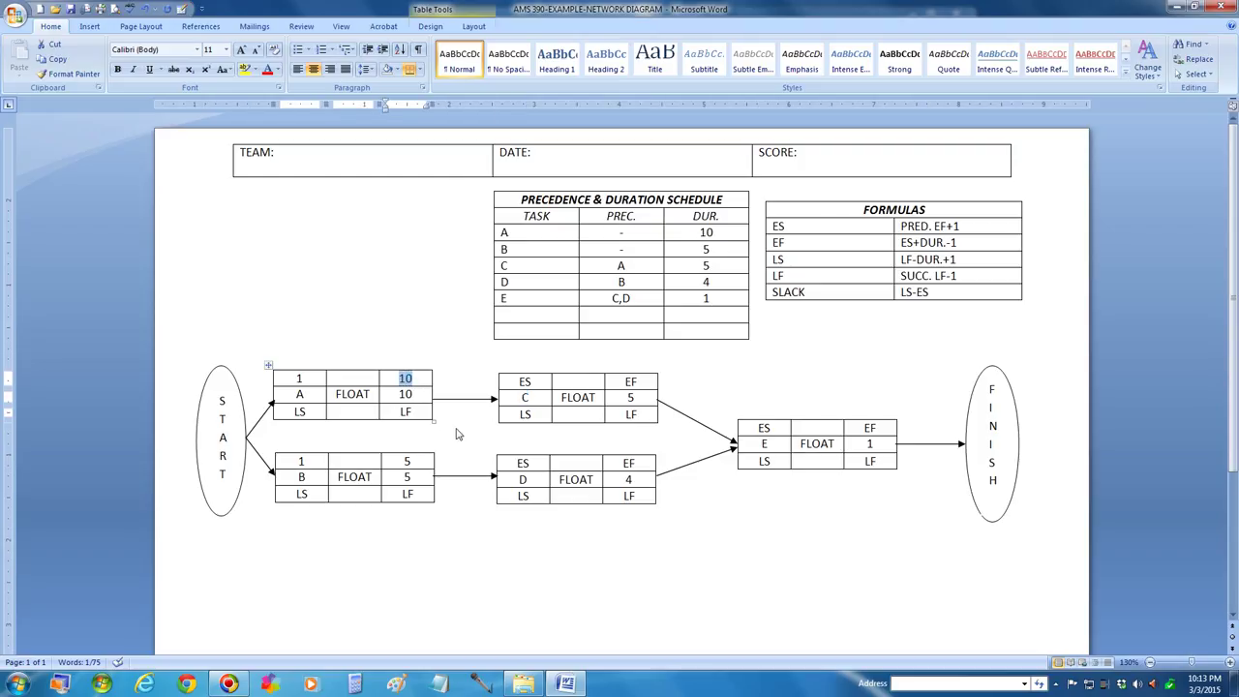
{"action": "left_click_drag", "start_coordinate": [535, 384], "coordinate": [521, 384]}
{"action": "left_click_drag", "start_coordinate": [420, 383], "coordinate": [398, 379]}
{"action": "left_click_drag", "start_coordinate": [540, 384], "coordinate": [519, 385]}
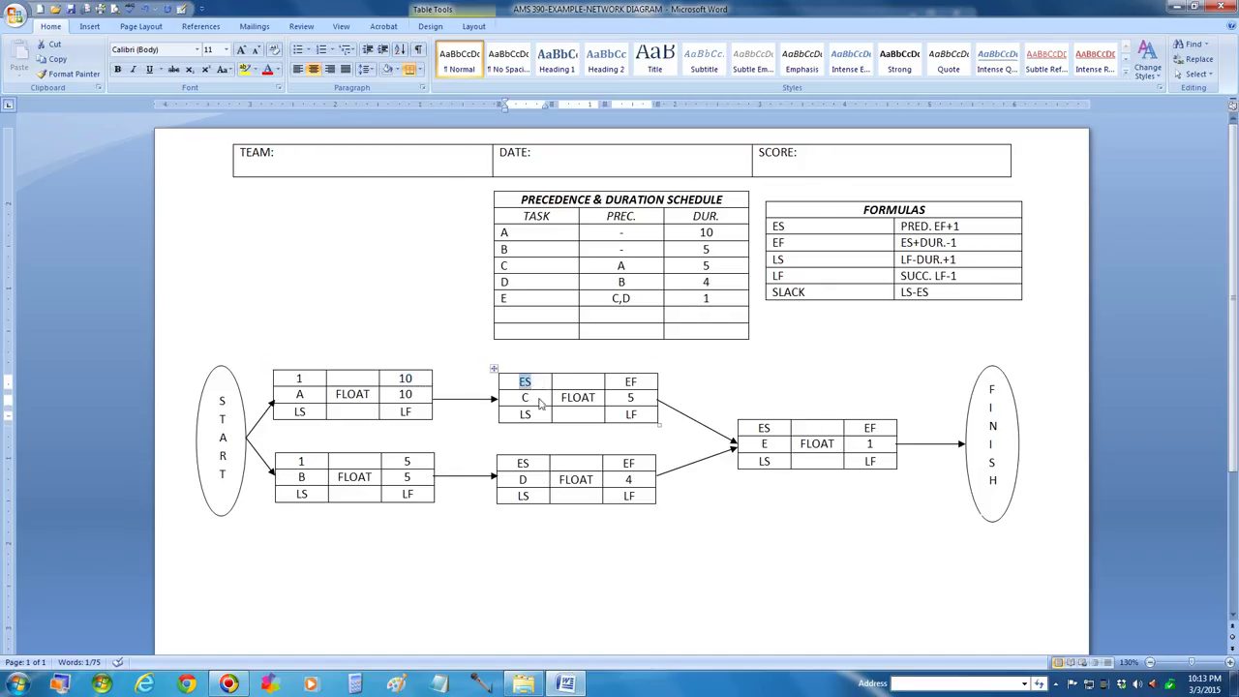
{"action": "type", "text": "11"}
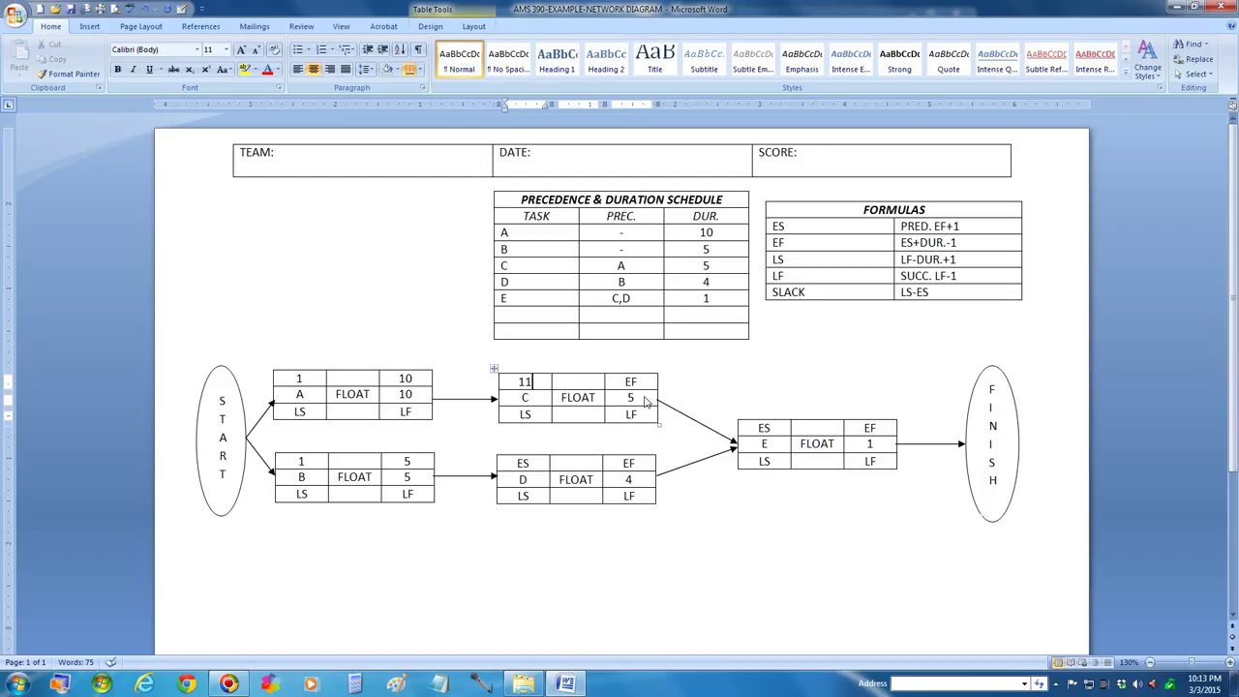
{"action": "double_click", "coordinate": [634, 383]}
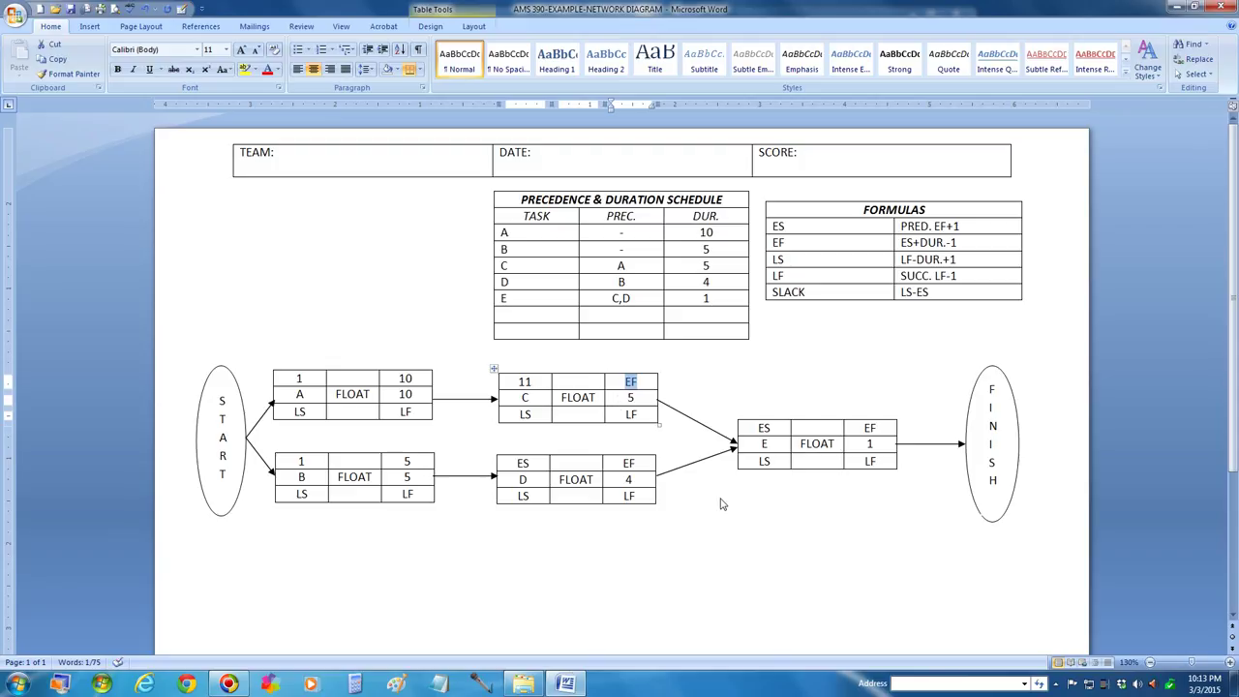
{"action": "type", "text": "15"}
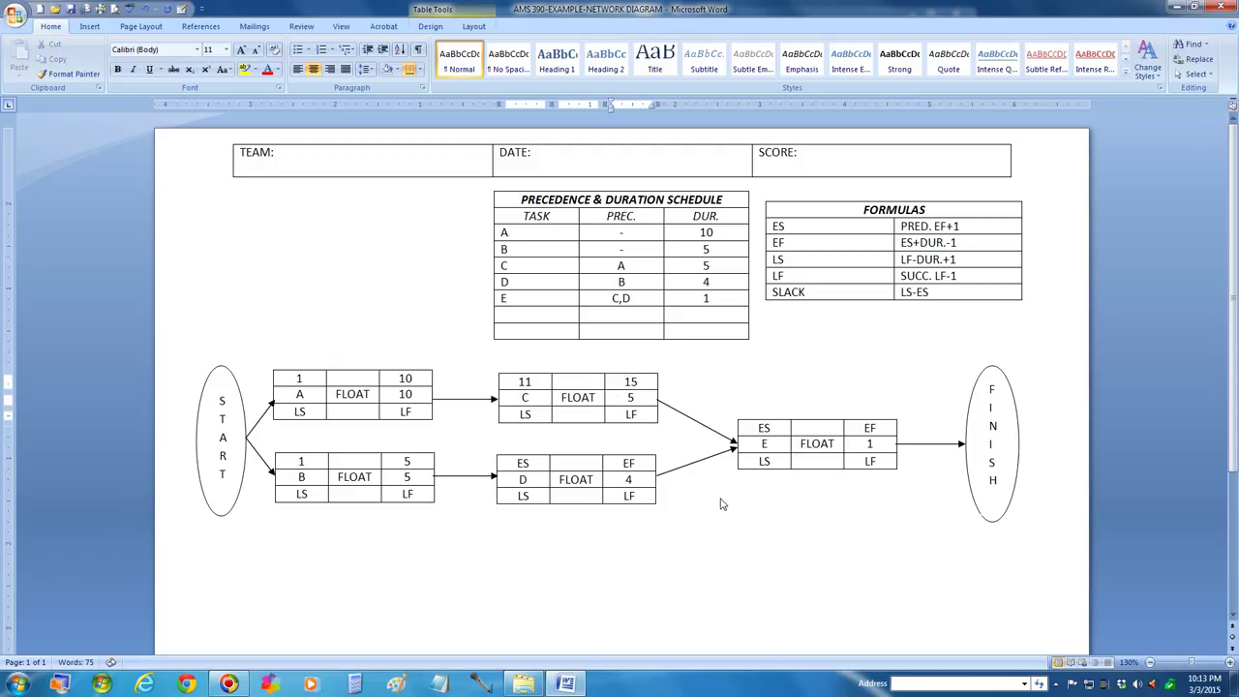
- Give task D early start 6 and early finish 9
{"action": "double_click", "coordinate": [532, 465]}
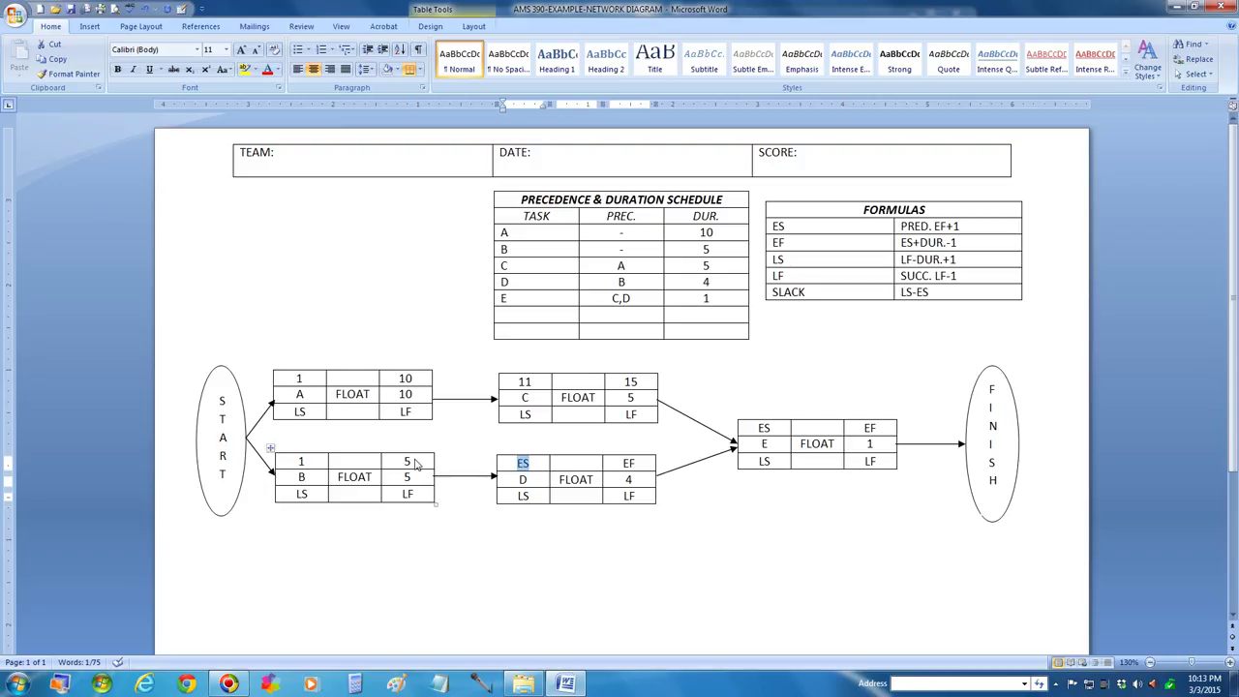
{"action": "type", "text": "6"}
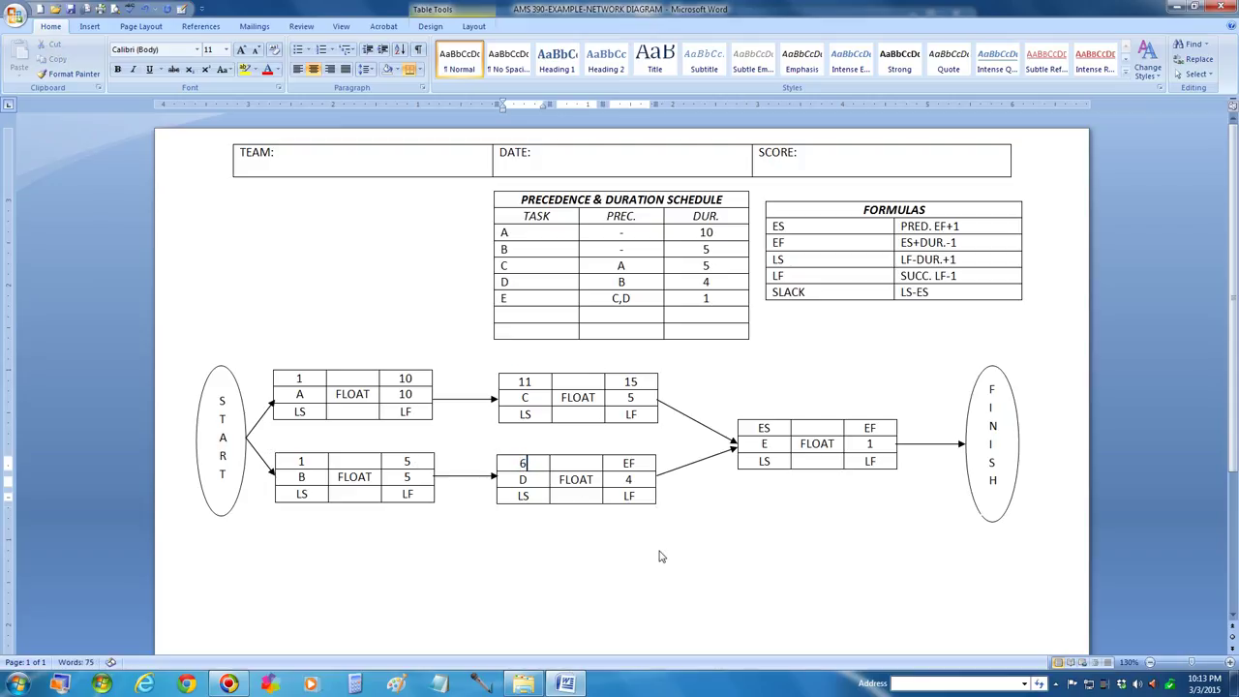
{"action": "double_click", "coordinate": [630, 464]}
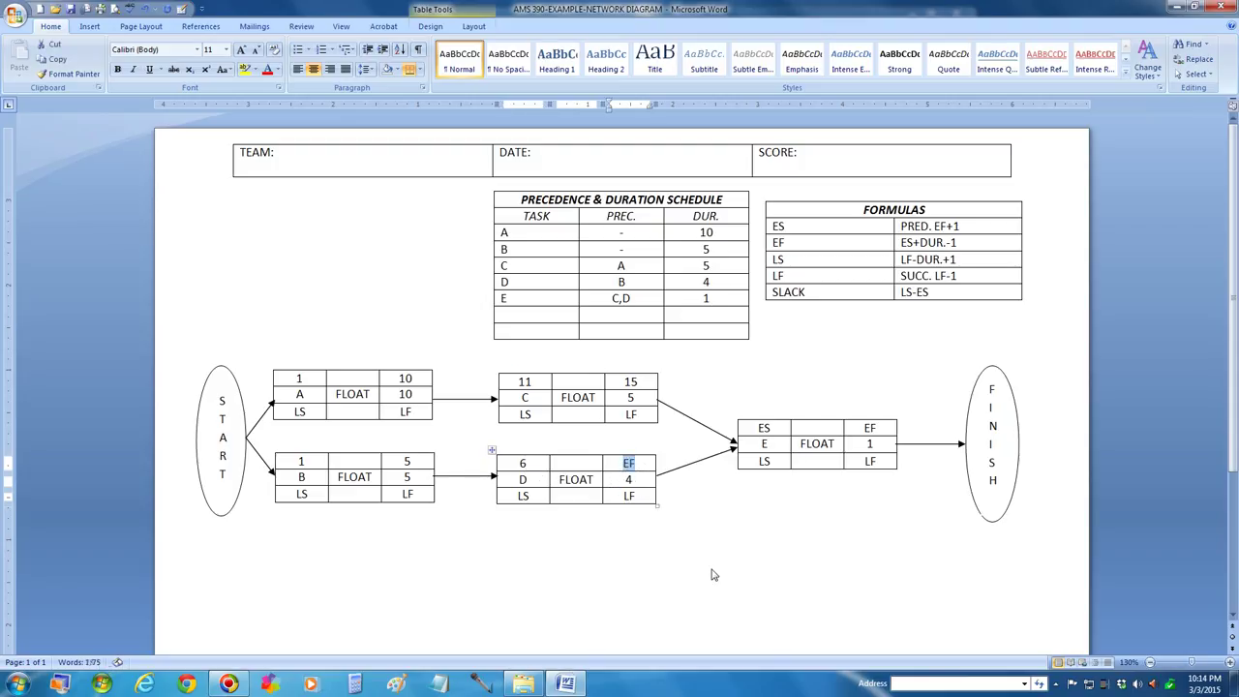
{"action": "type", "text": "9"}
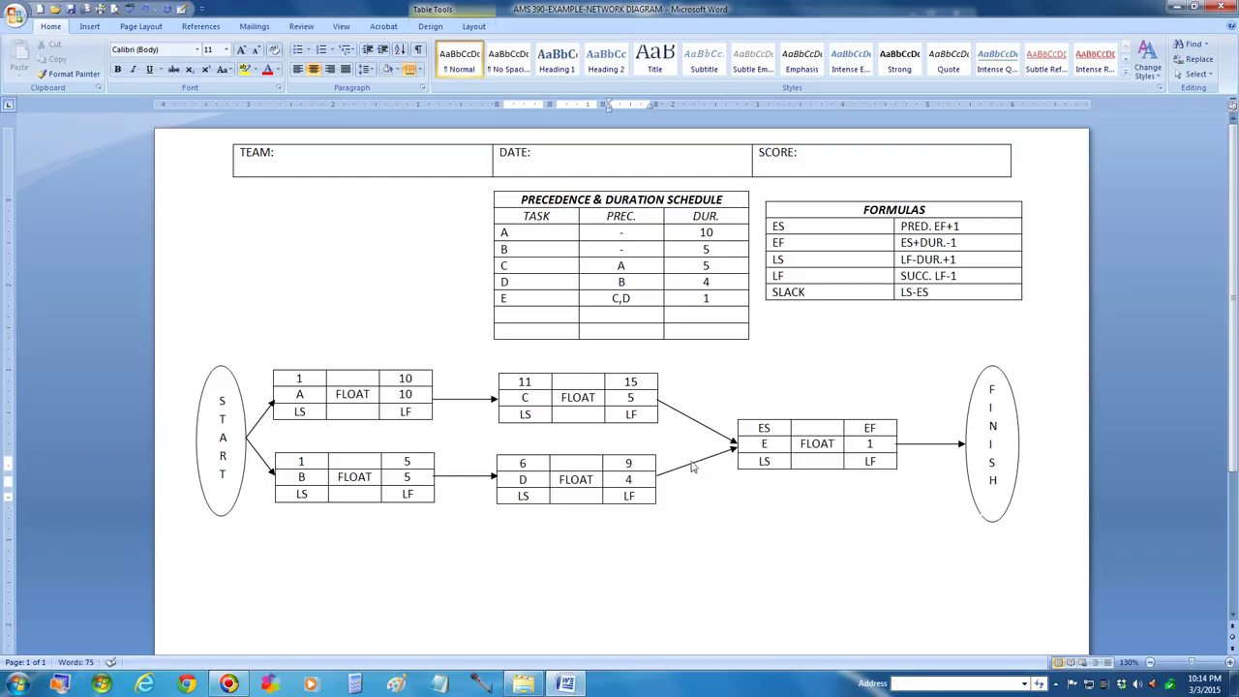
- Enter 16 as task E's early start and early finish, following C's finish of 15
{"action": "double_click", "coordinate": [763, 429]}
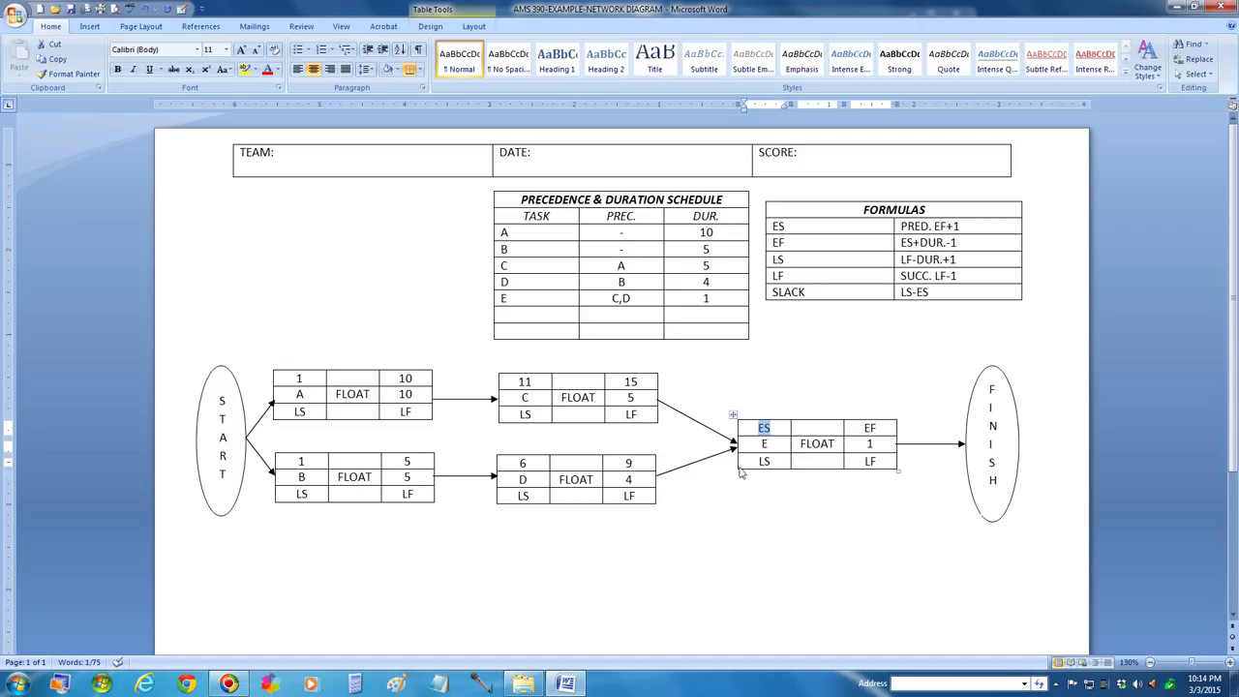
{"action": "left_click_drag", "start_coordinate": [647, 385], "coordinate": [631, 384]}
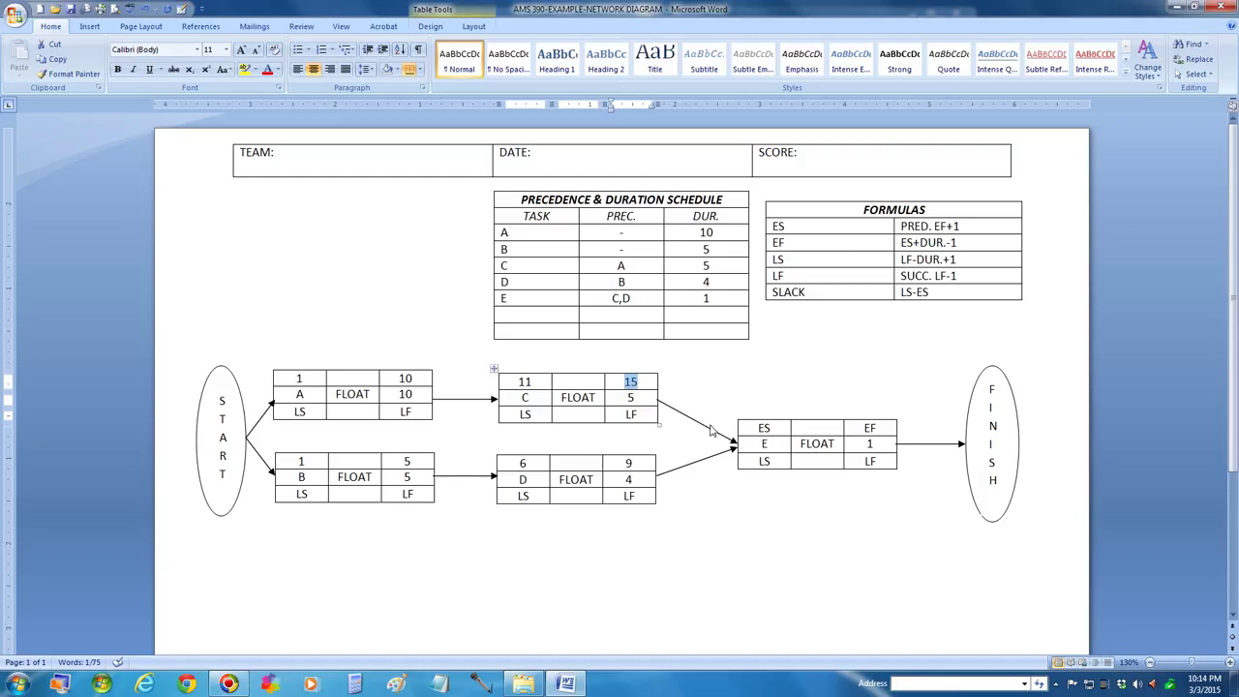
{"action": "left_click", "coordinate": [771, 431]}
{"action": "double_click", "coordinate": [772, 432]}
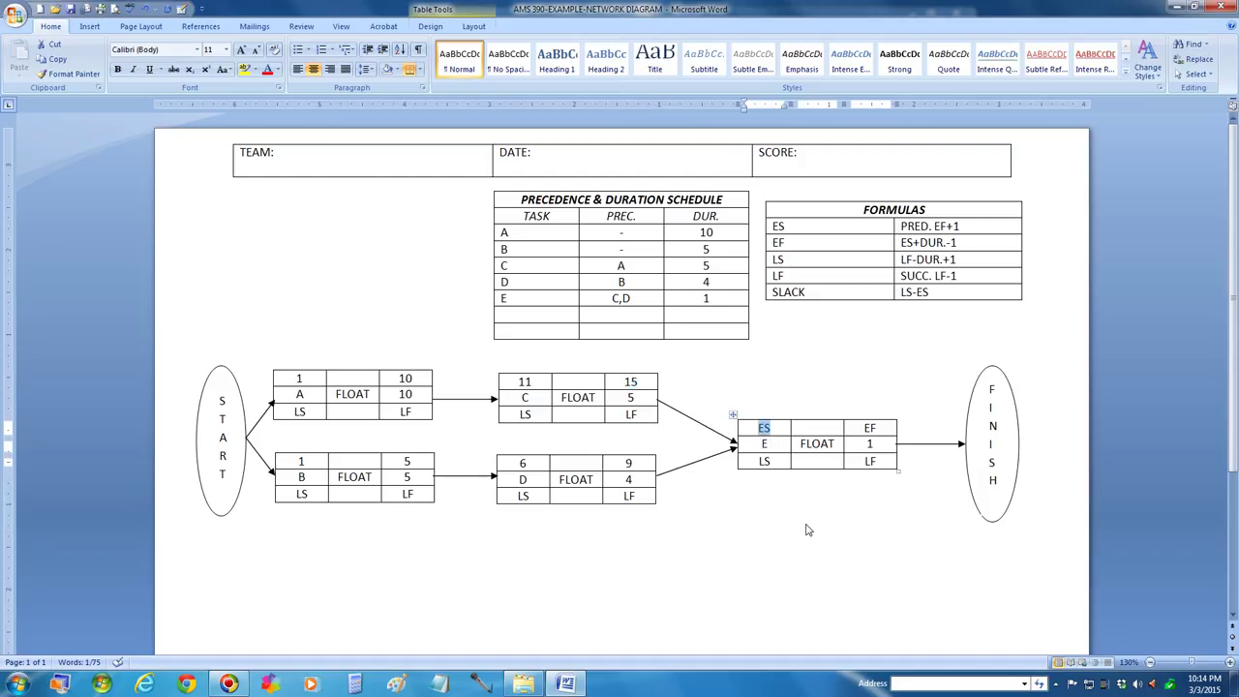
{"action": "type", "text": "16"}
{"action": "double_click", "coordinate": [870, 428]}
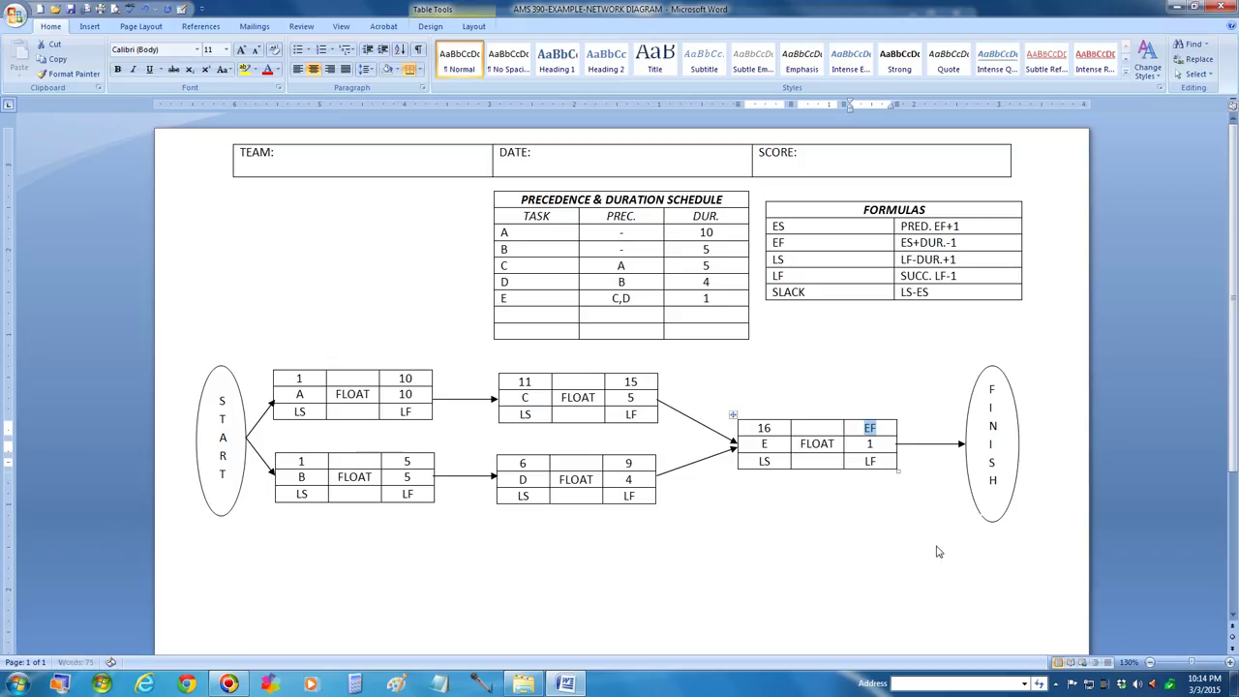
{"action": "type", "text": "16"}
{"action": "double_click", "coordinate": [304, 380]}
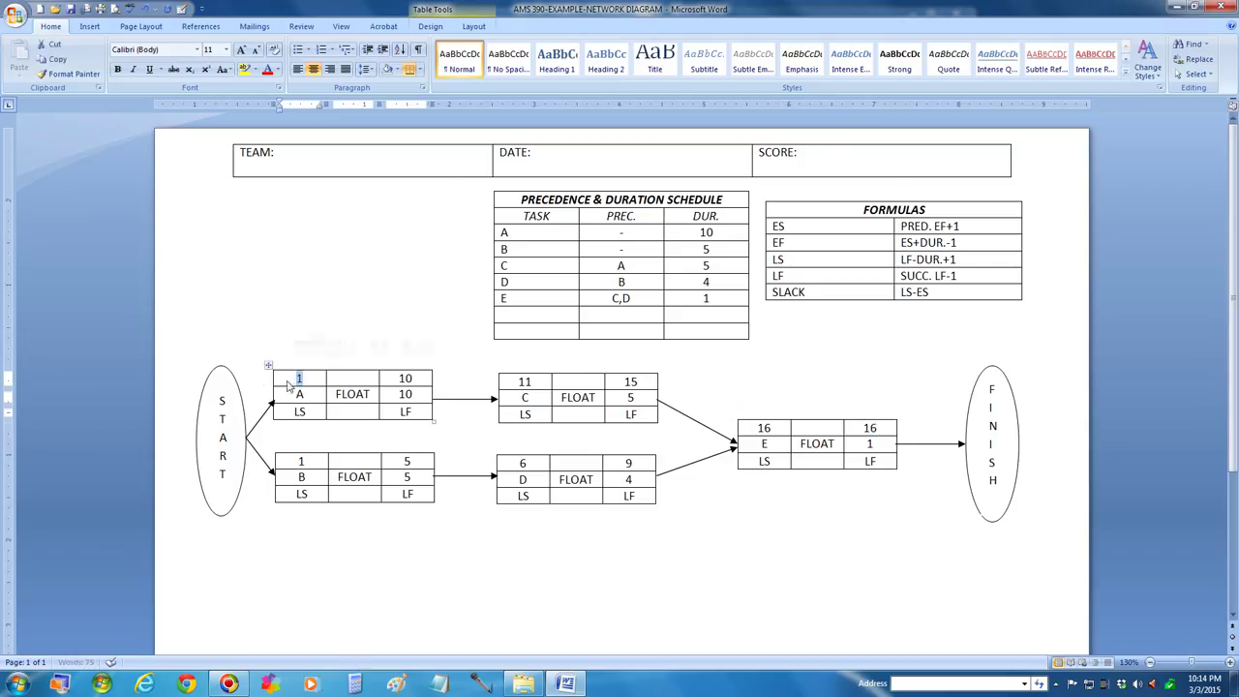
{"action": "double_click", "coordinate": [301, 463]}
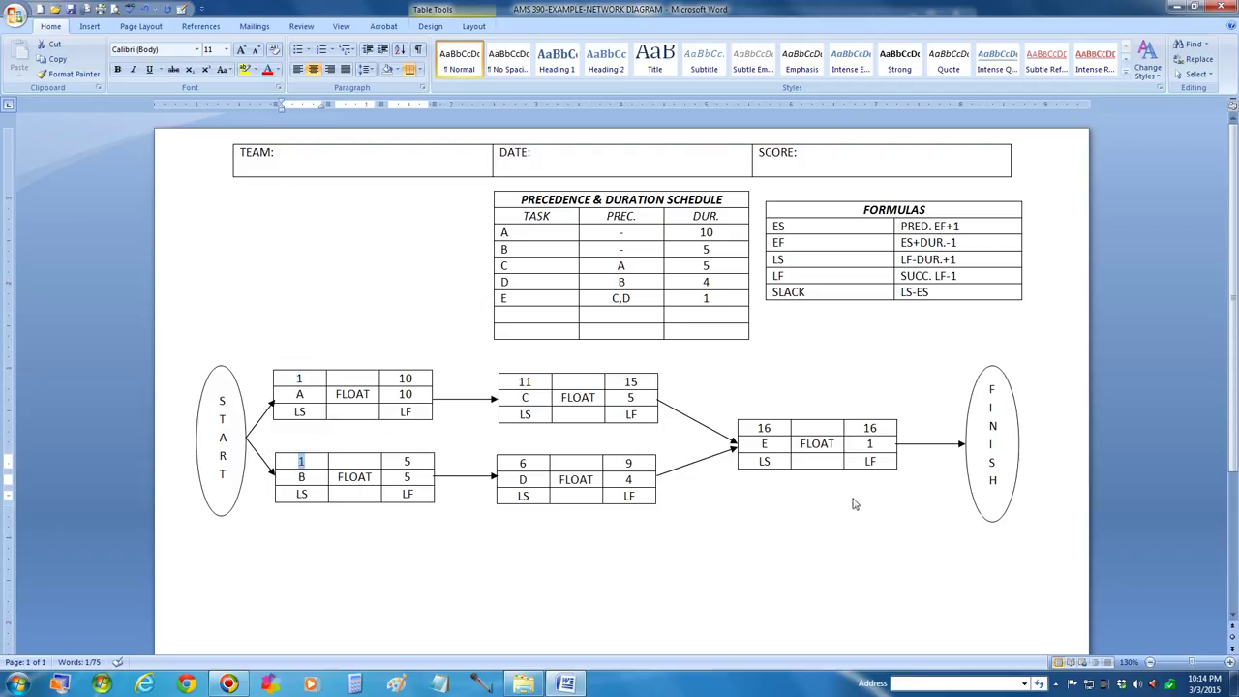
- Enter 16 in task E's late finish and late start cells
{"action": "double_click", "coordinate": [869, 428]}
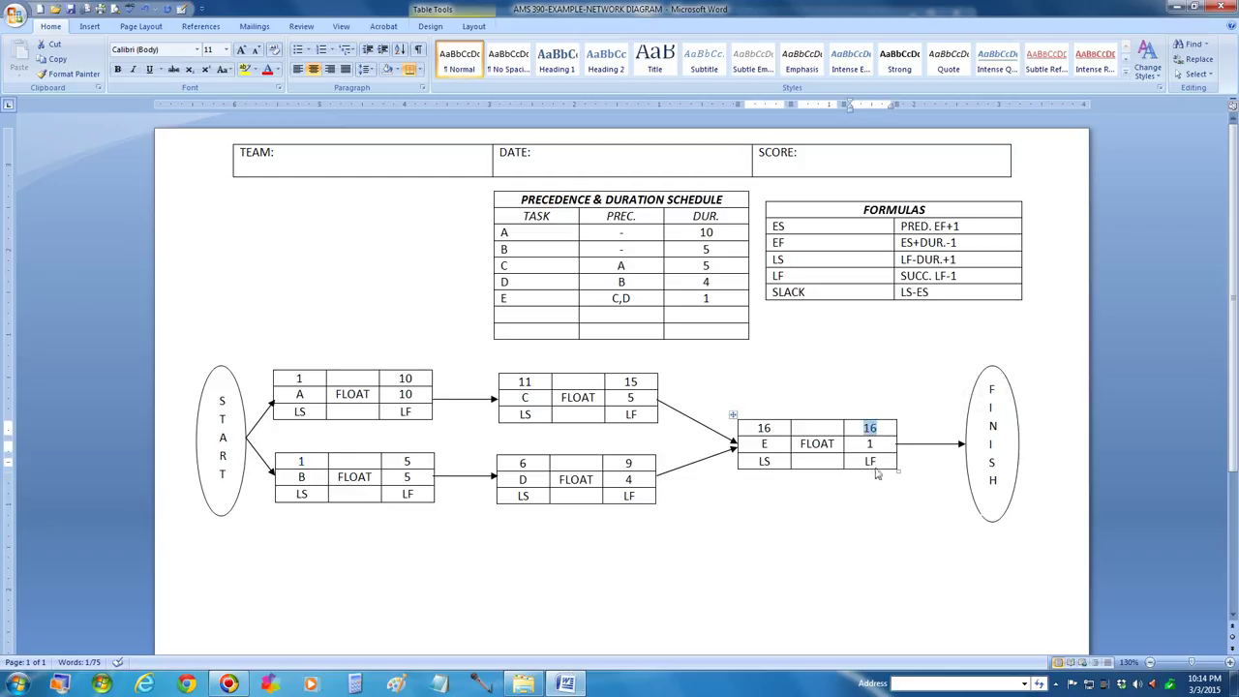
{"action": "left_click_drag", "start_coordinate": [880, 463], "coordinate": [862, 465]}
{"action": "type", "text": "16"}
{"action": "double_click", "coordinate": [765, 461]}
{"action": "type", "text": "16"}
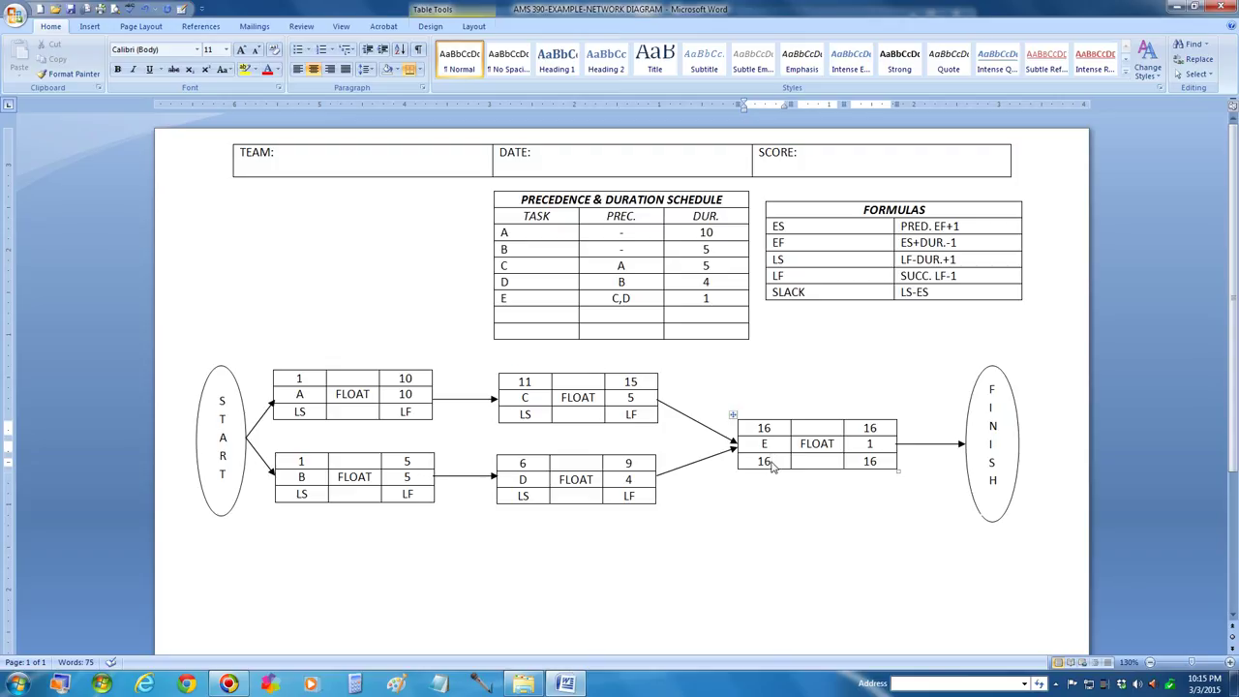
{"action": "double_click", "coordinate": [629, 496]}
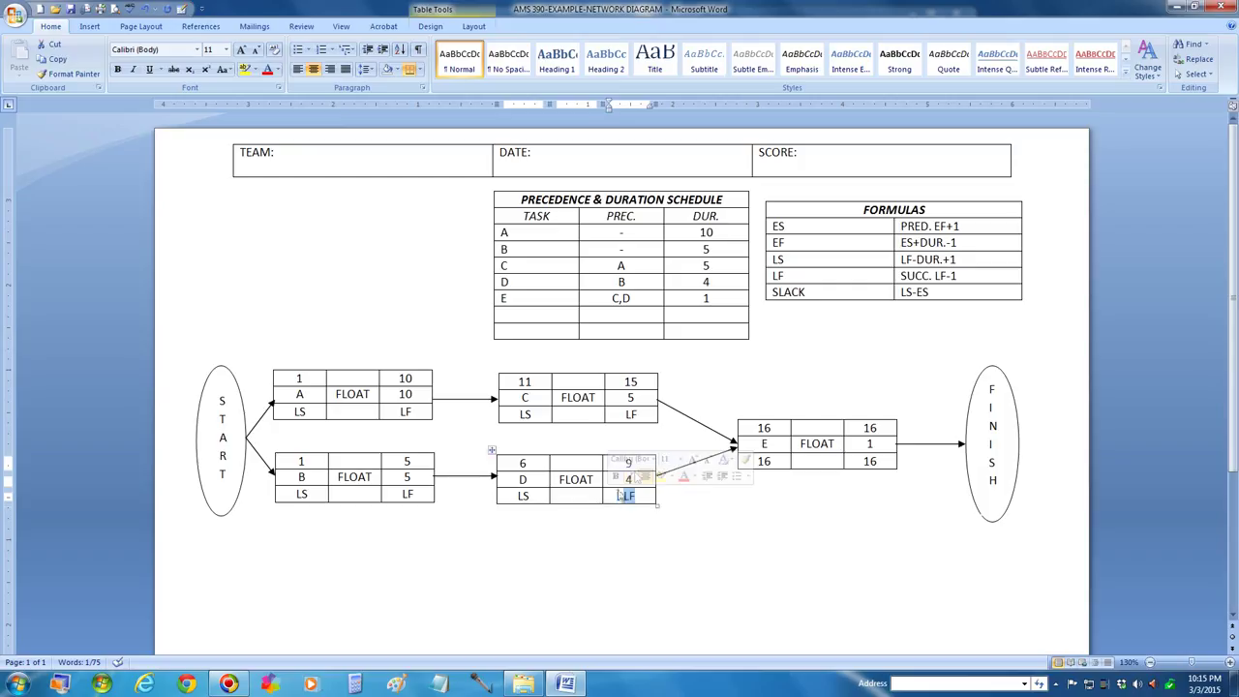
- Give task C late finish 15 and late start 11
{"action": "double_click", "coordinate": [634, 414]}
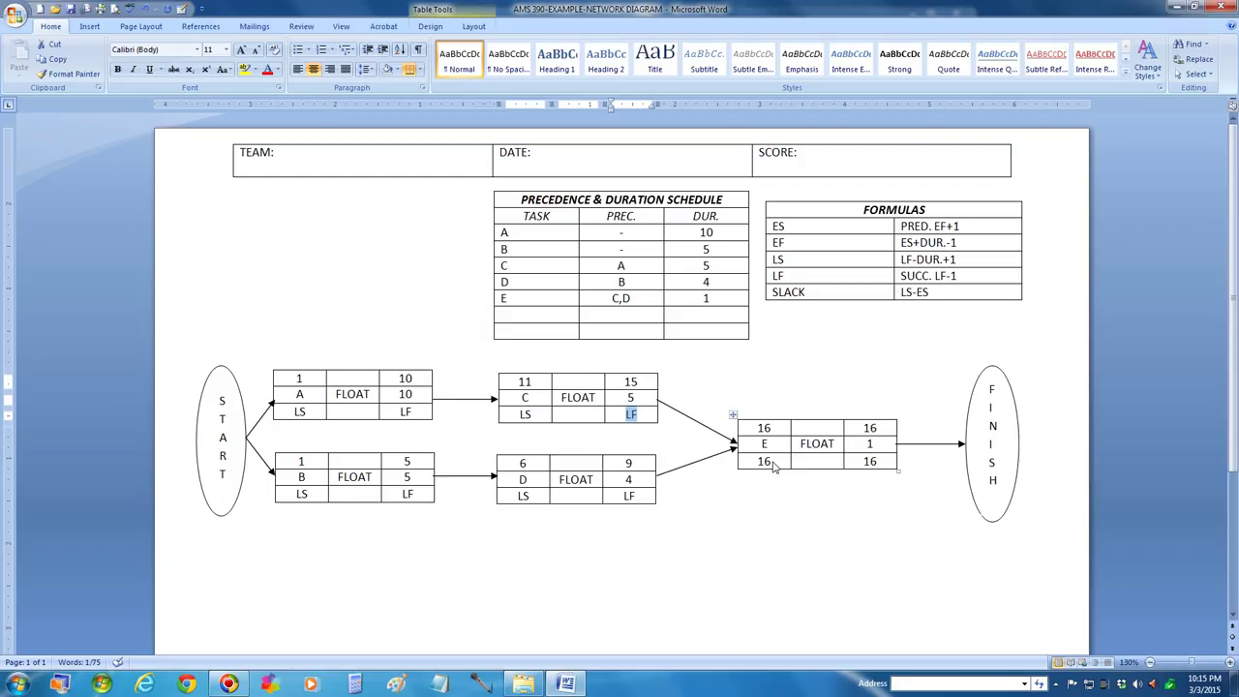
{"action": "double_click", "coordinate": [774, 447]}
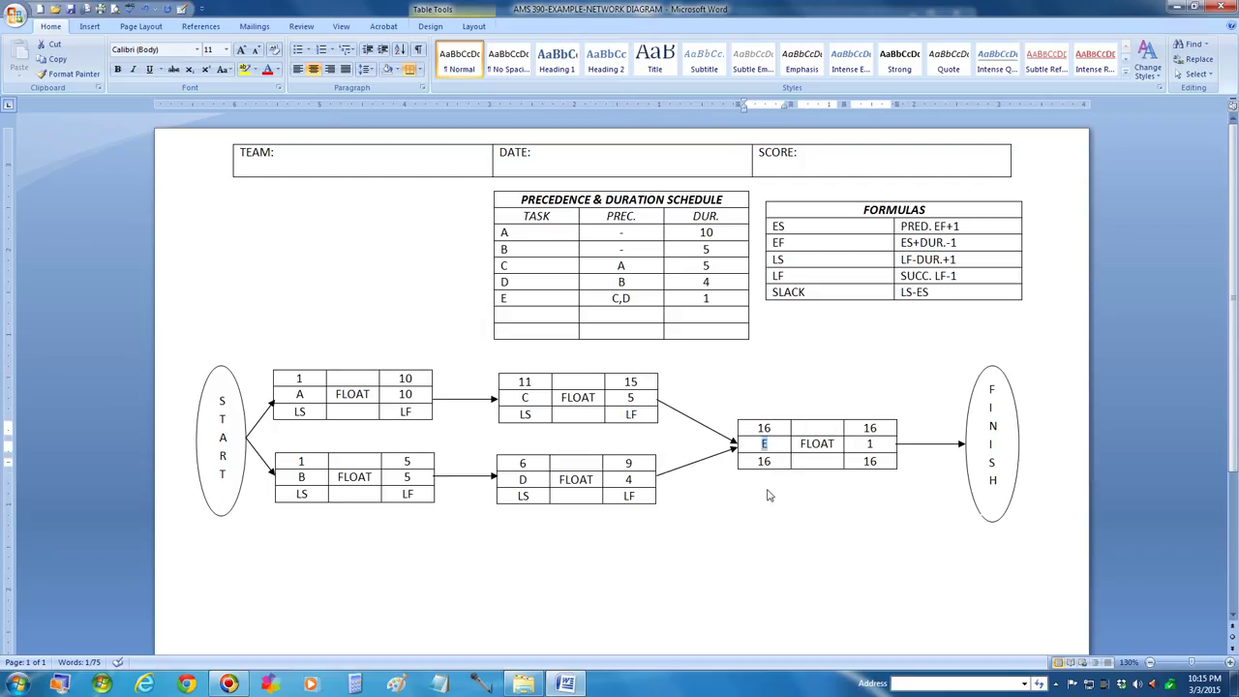
{"action": "double_click", "coordinate": [625, 418]}
{"action": "type", "text": "15"}
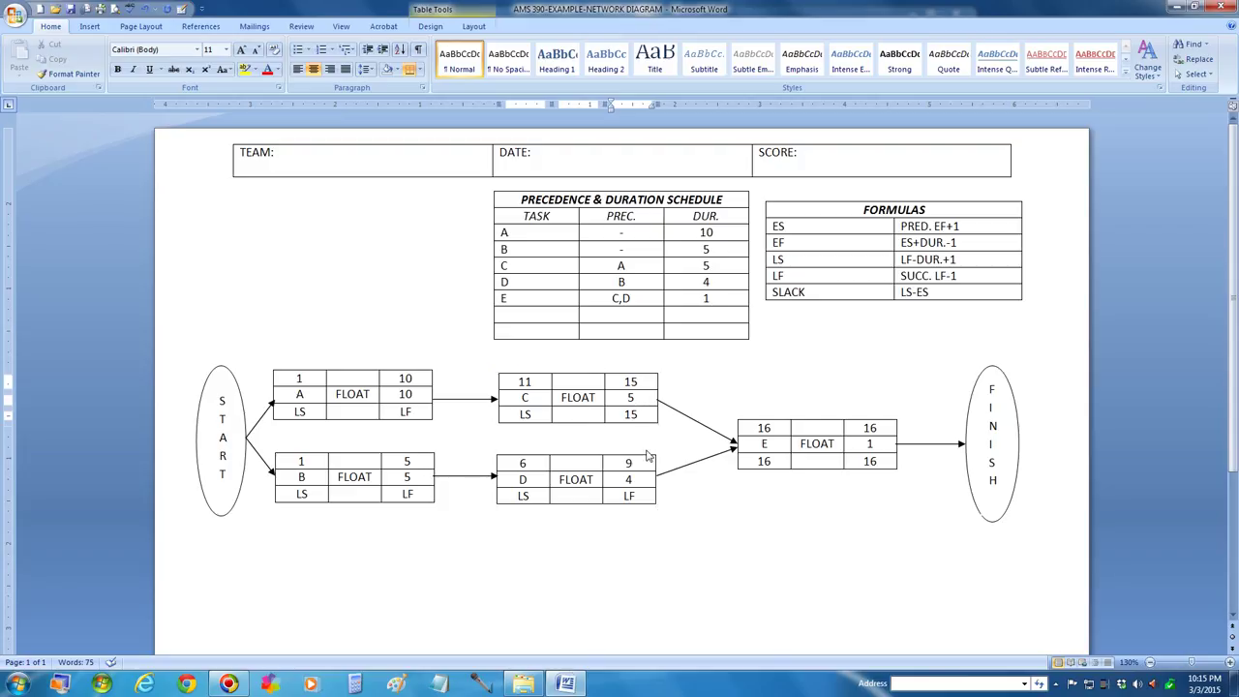
{"action": "double_click", "coordinate": [531, 415]}
{"action": "type", "text": "11"}
- Give task D late finish 15 and late start 12
{"action": "double_click", "coordinate": [630, 496]}
{"action": "type", "text": "15"}
{"action": "triple_click", "coordinate": [630, 414]}
{"action": "left_click", "coordinate": [693, 501]}
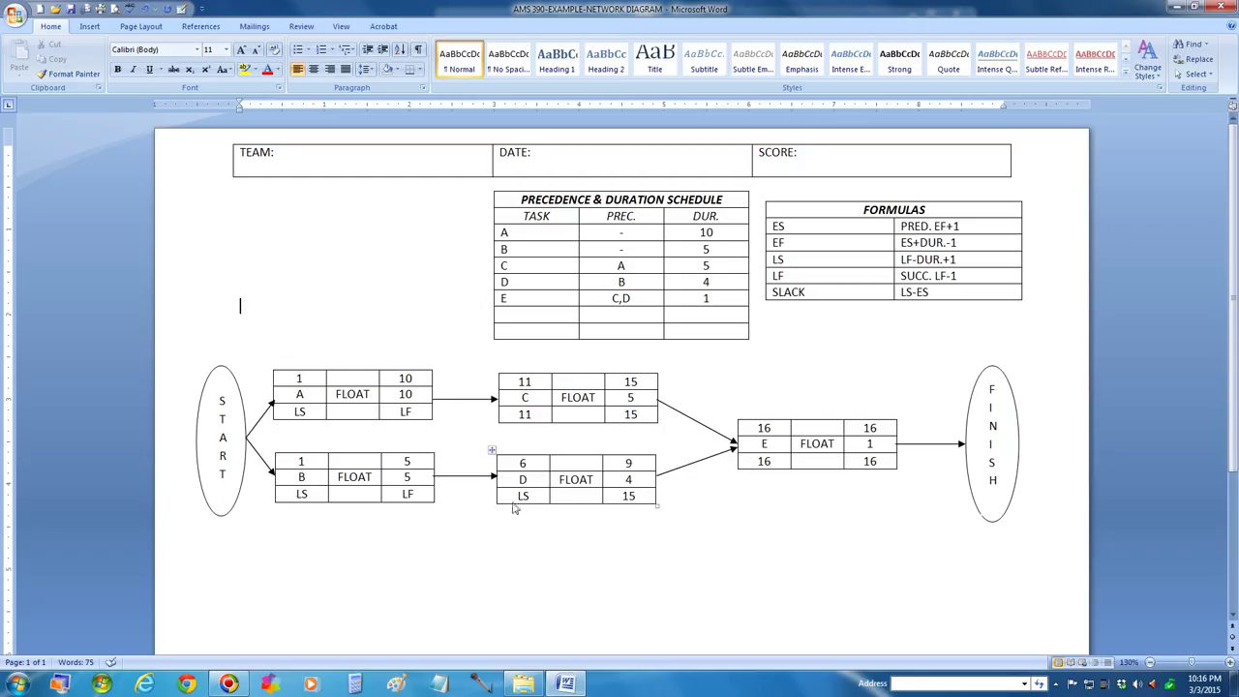
{"action": "double_click", "coordinate": [532, 498]}
{"action": "type", "text": "12"}
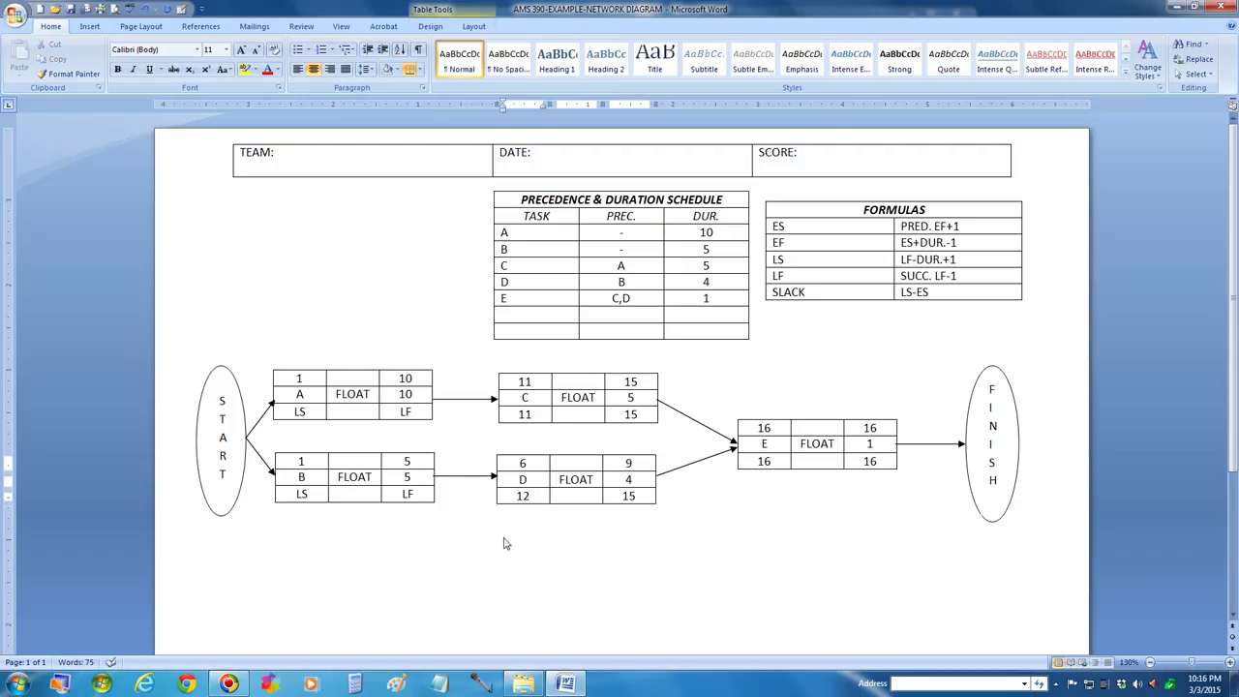
- Give task A late finish 10 and late start 1, based on C's late start 11
{"action": "left_click", "coordinate": [423, 414]}
{"action": "double_click", "coordinate": [408, 413]}
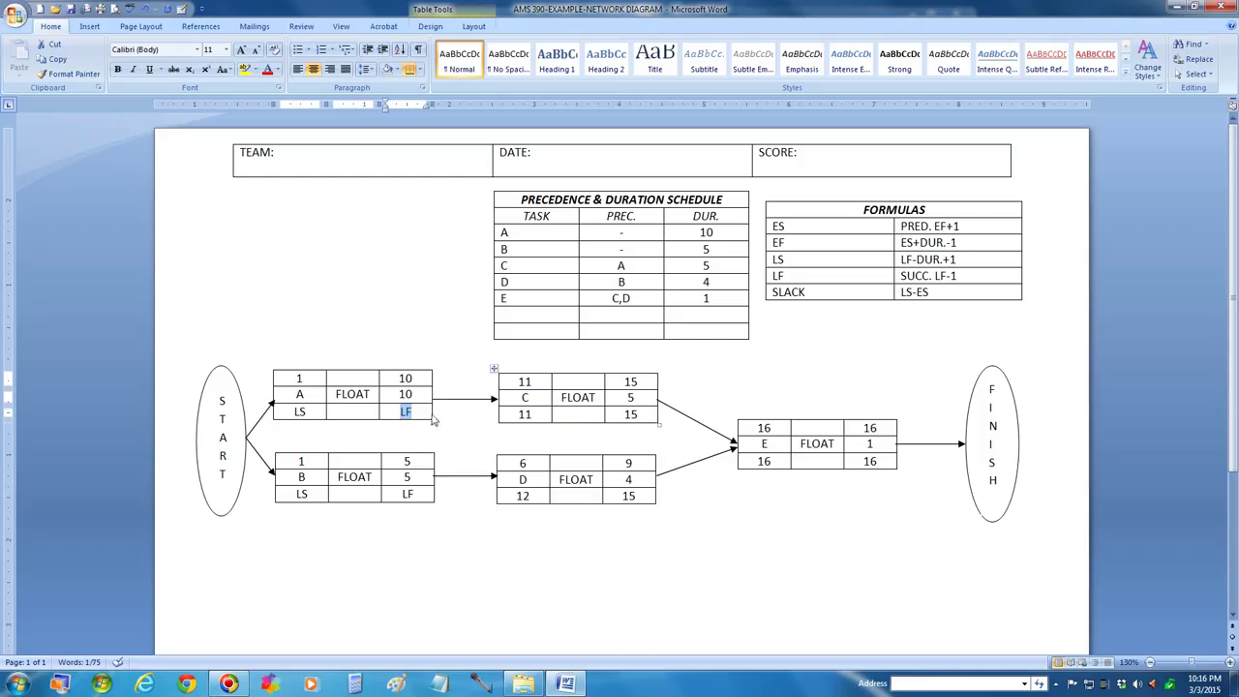
{"action": "double_click", "coordinate": [527, 415]}
{"action": "left_click_drag", "start_coordinate": [522, 416], "coordinate": [408, 414]}
{"action": "type", "text": "10"}
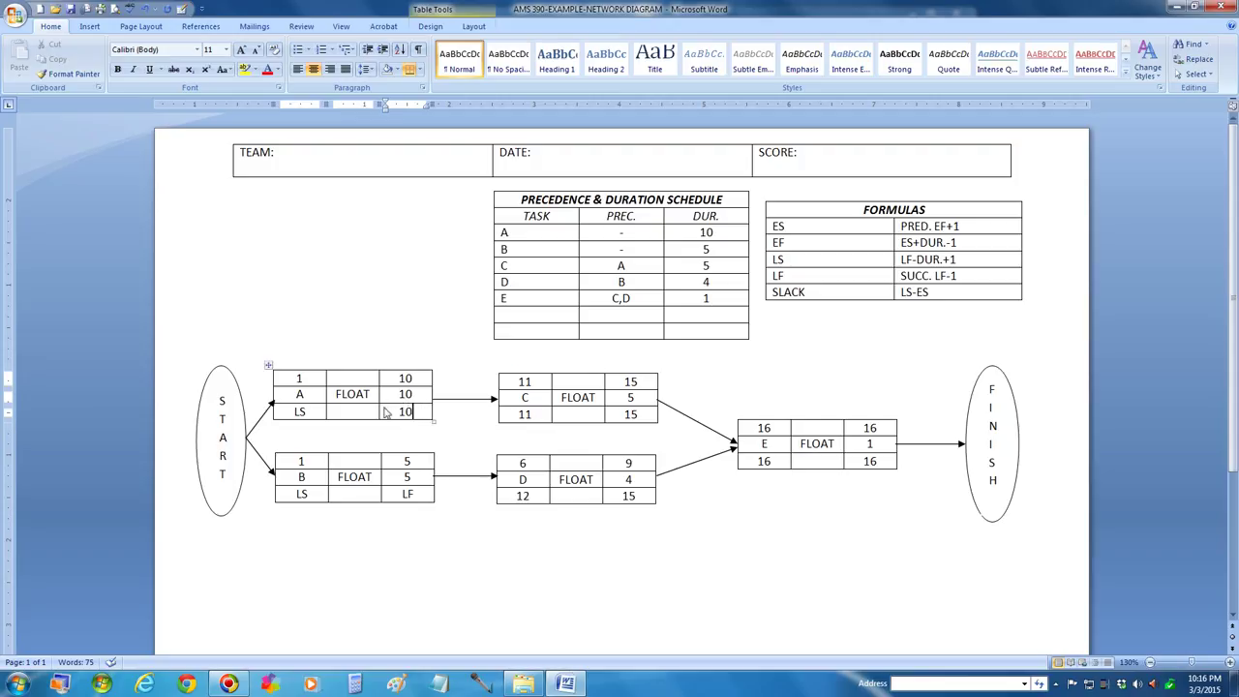
{"action": "double_click", "coordinate": [302, 412]}
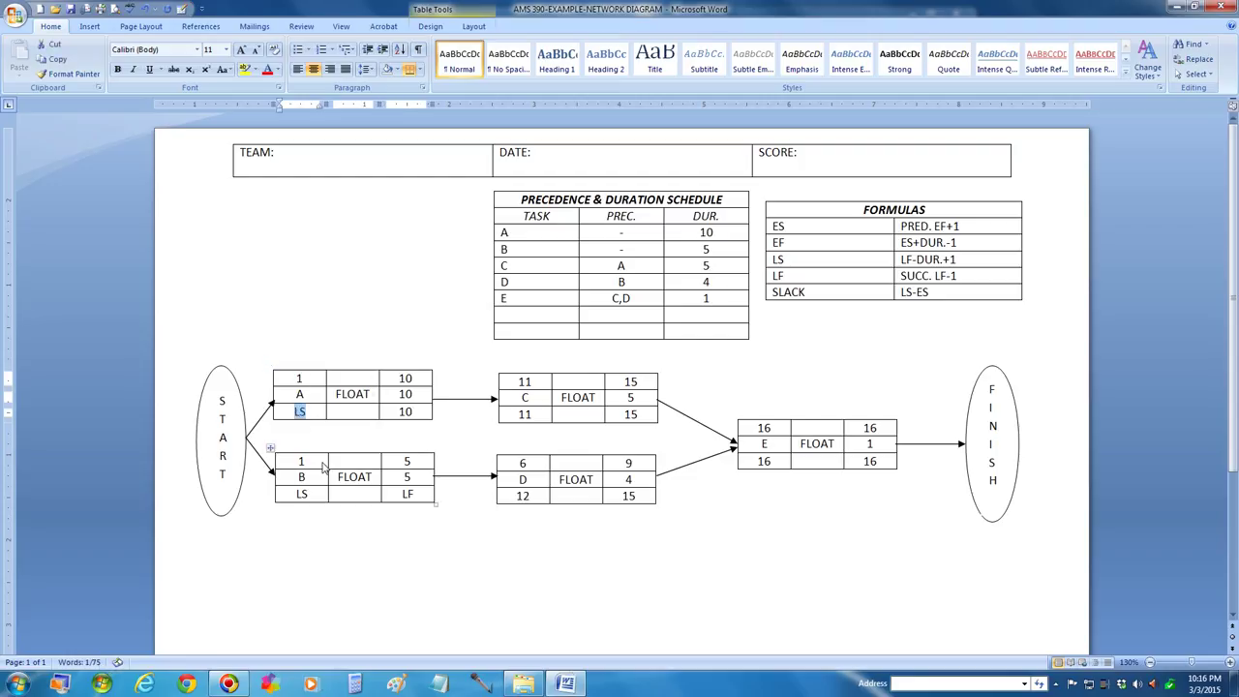
{"action": "type", "text": "1"}
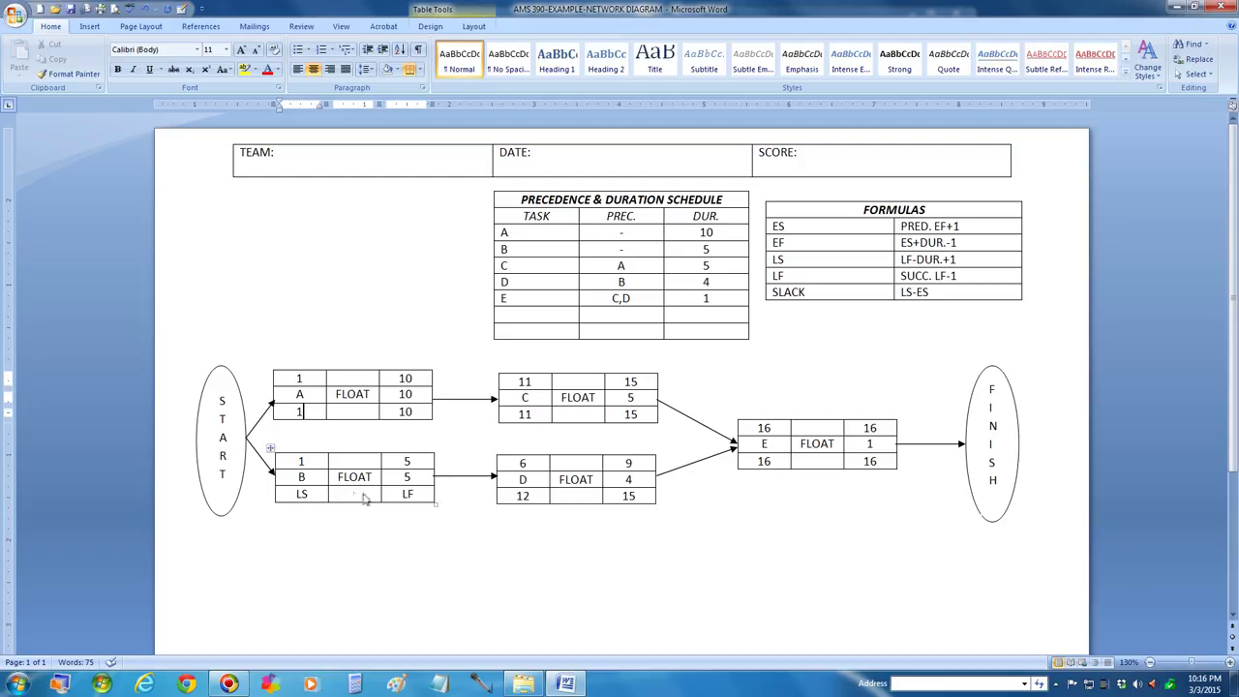
- Set task B's late finish to 11, based on D's late start of 12
{"action": "double_click", "coordinate": [523, 497]}
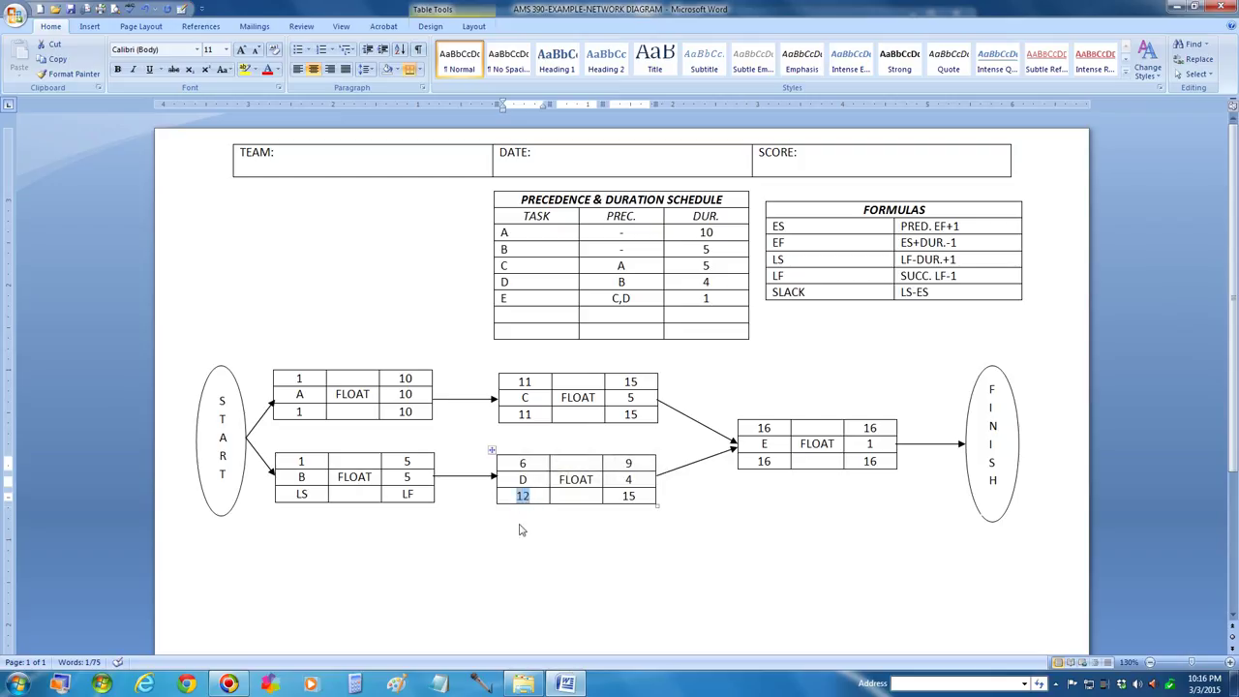
{"action": "double_click", "coordinate": [407, 495]}
{"action": "type", "text": "11"}
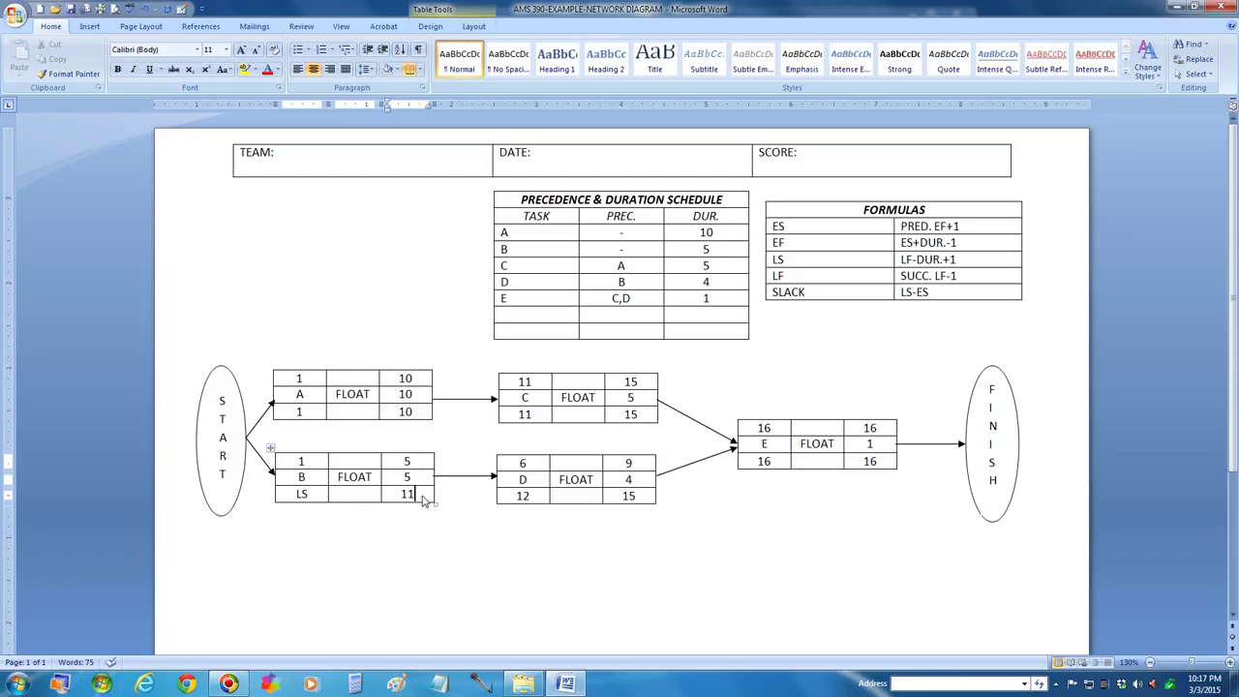
{"action": "double_click", "coordinate": [302, 495]}
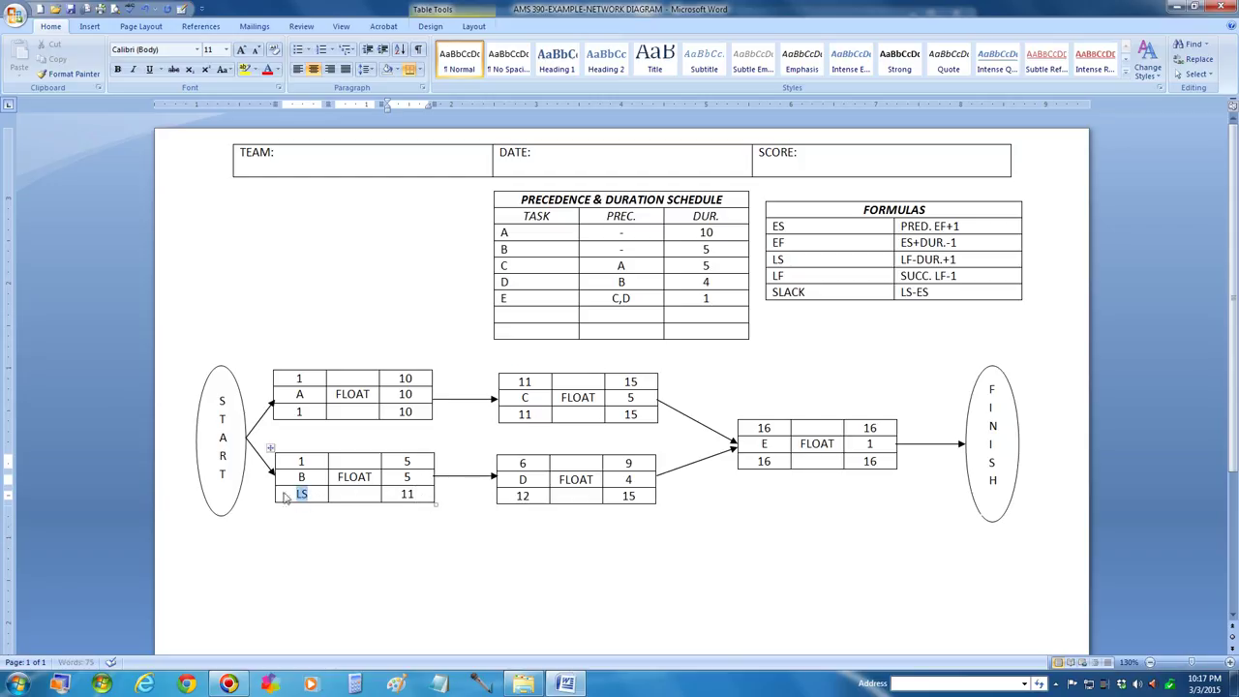